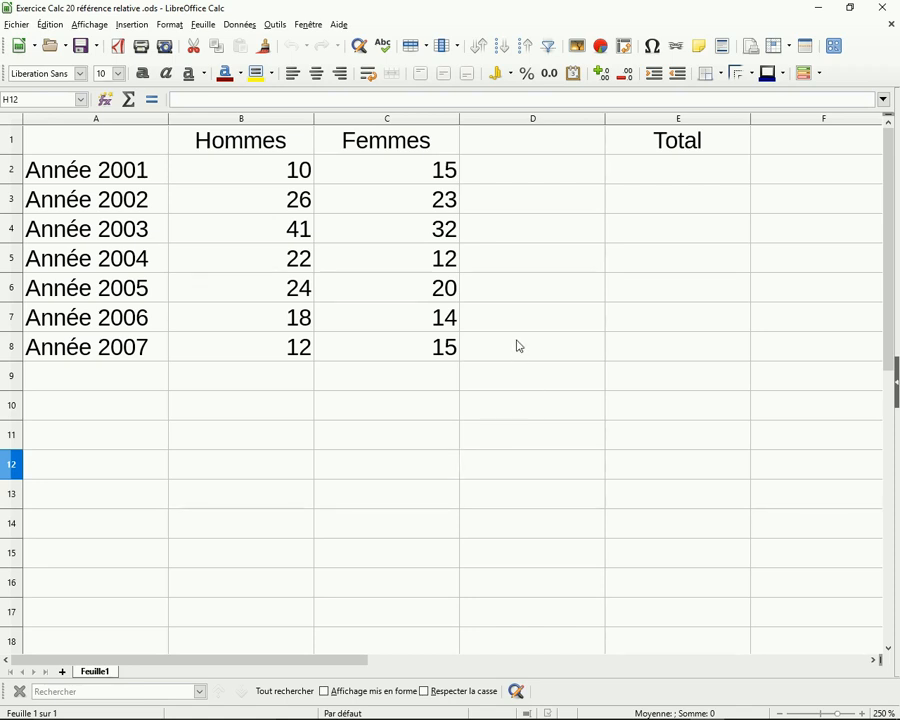
Step: Enter =B2+C2 in cell E2 for the Année 2001 total and fill the formula down through E8
click(675, 178)
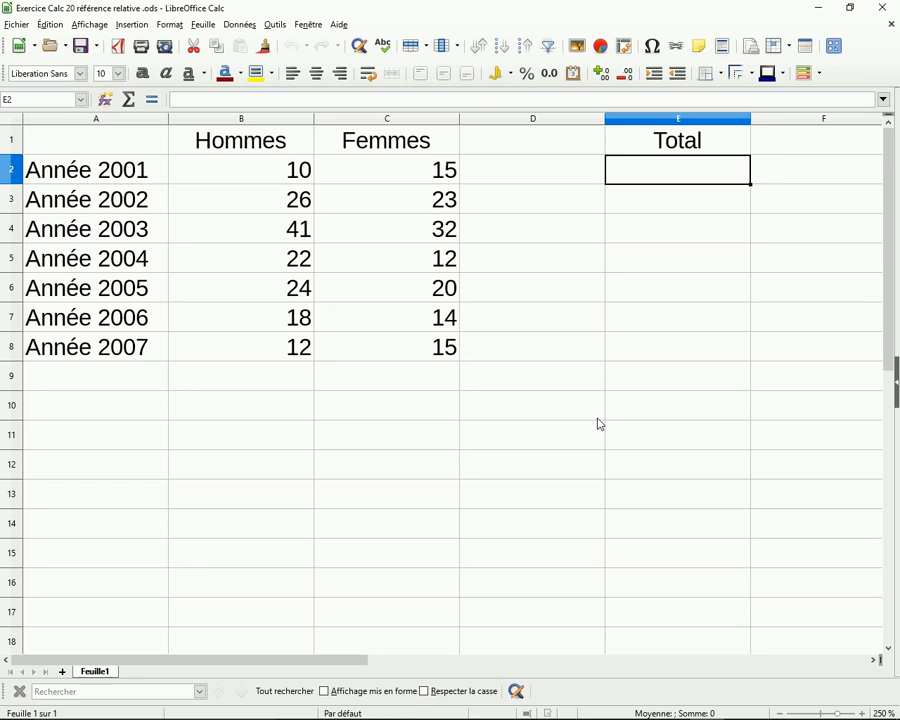
text(=)
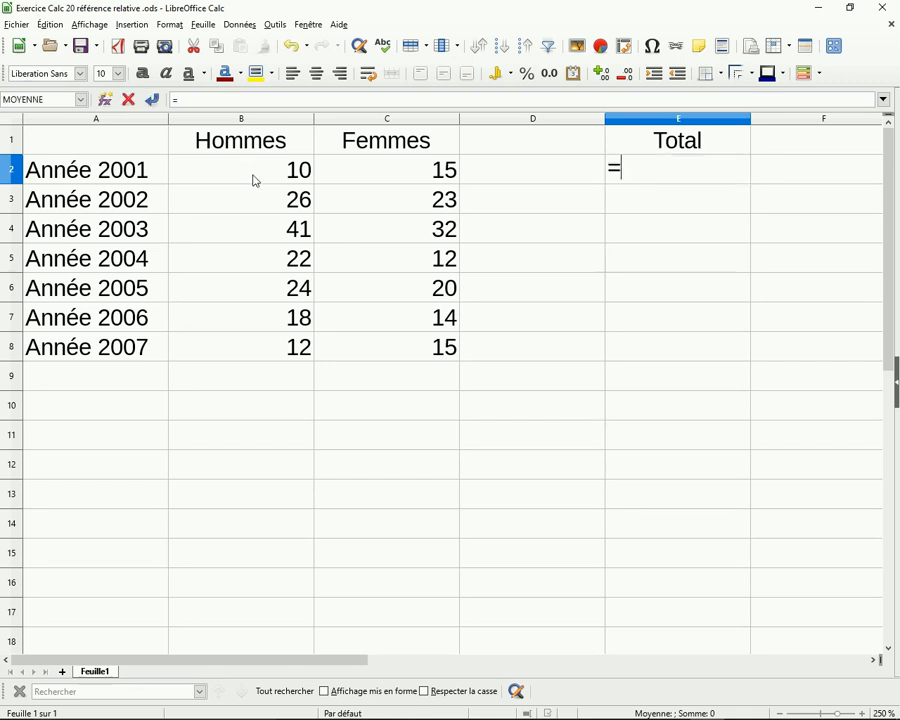
click(254, 180)
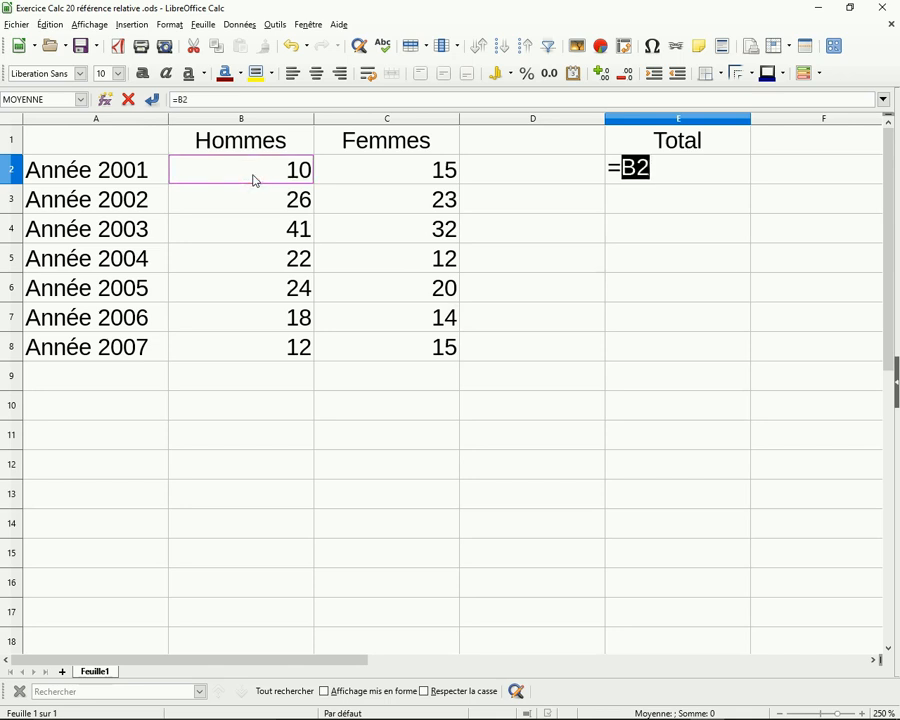
text(+)
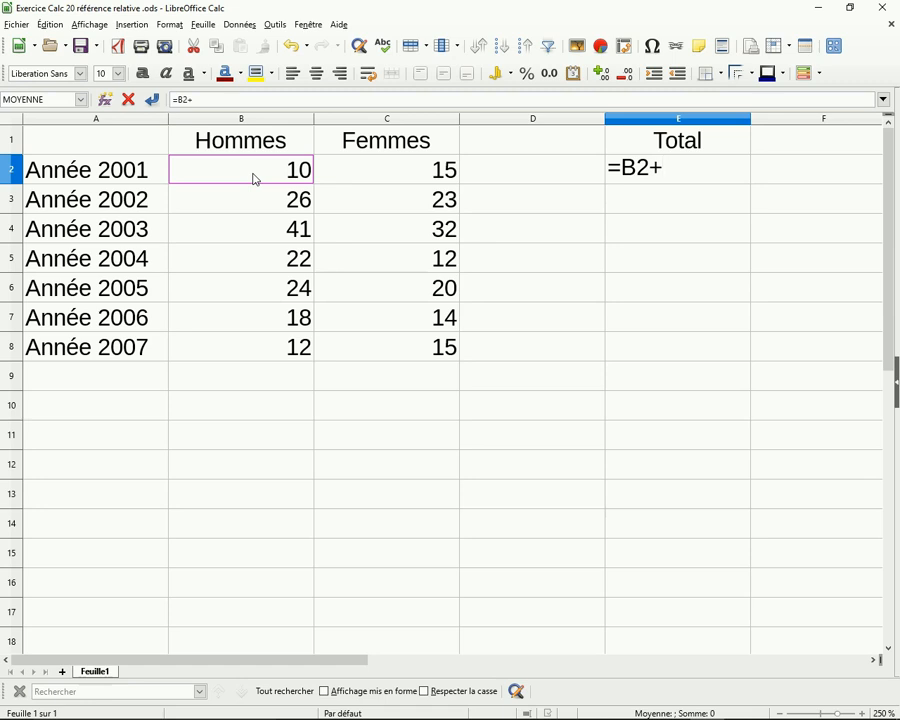
click(374, 180)
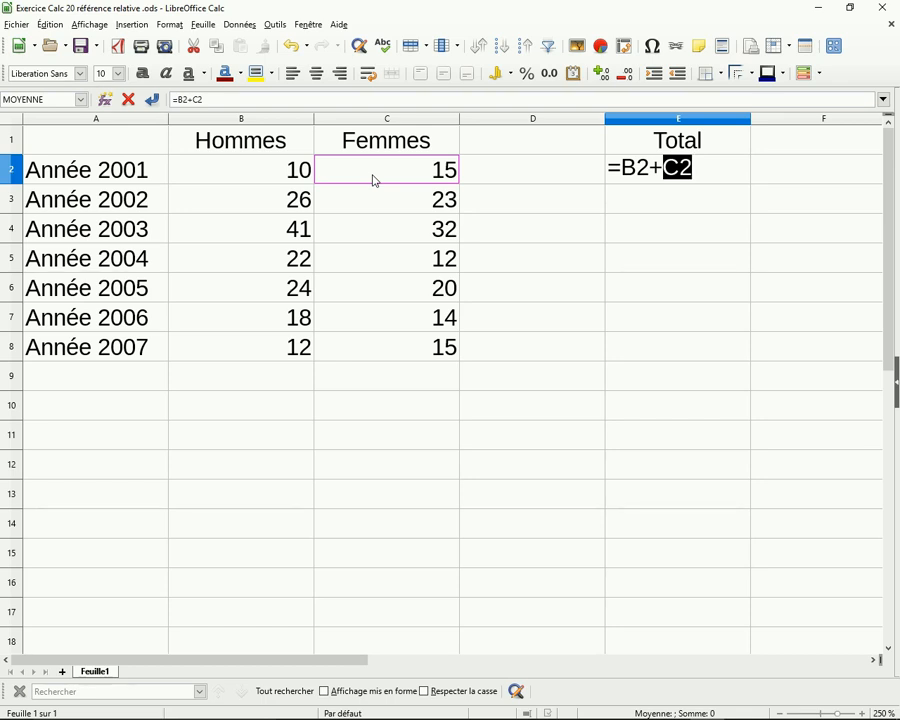
click(153, 100)
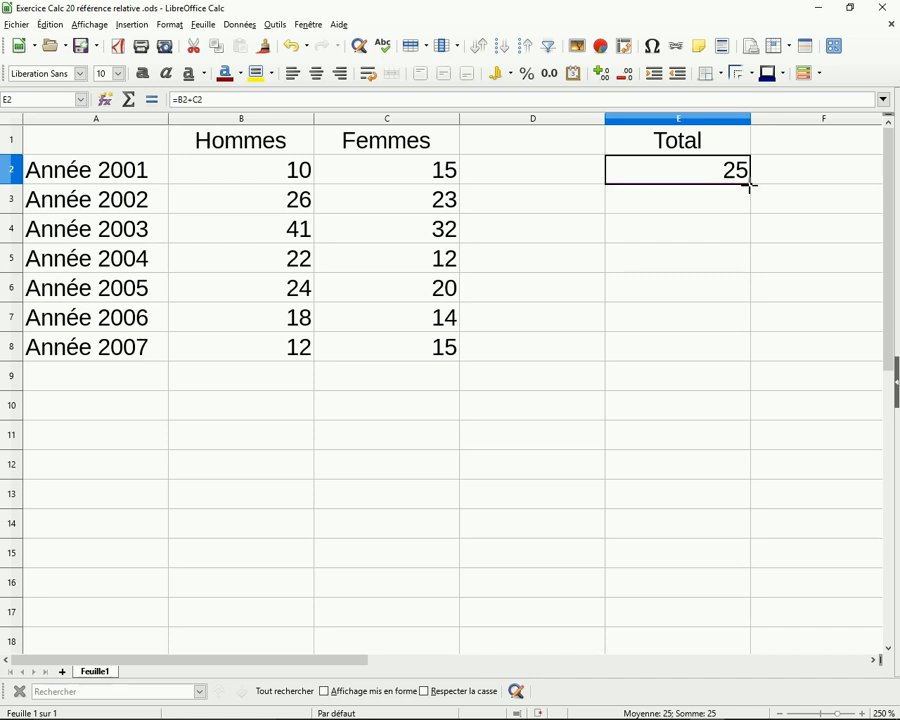
drag(750, 186, 732, 363)
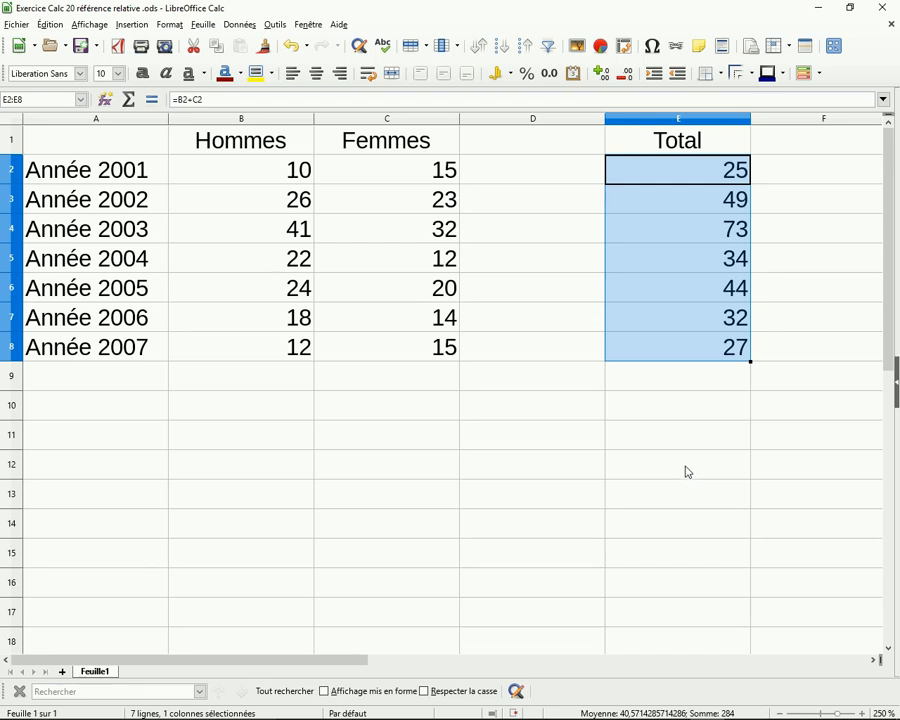
click(718, 407)
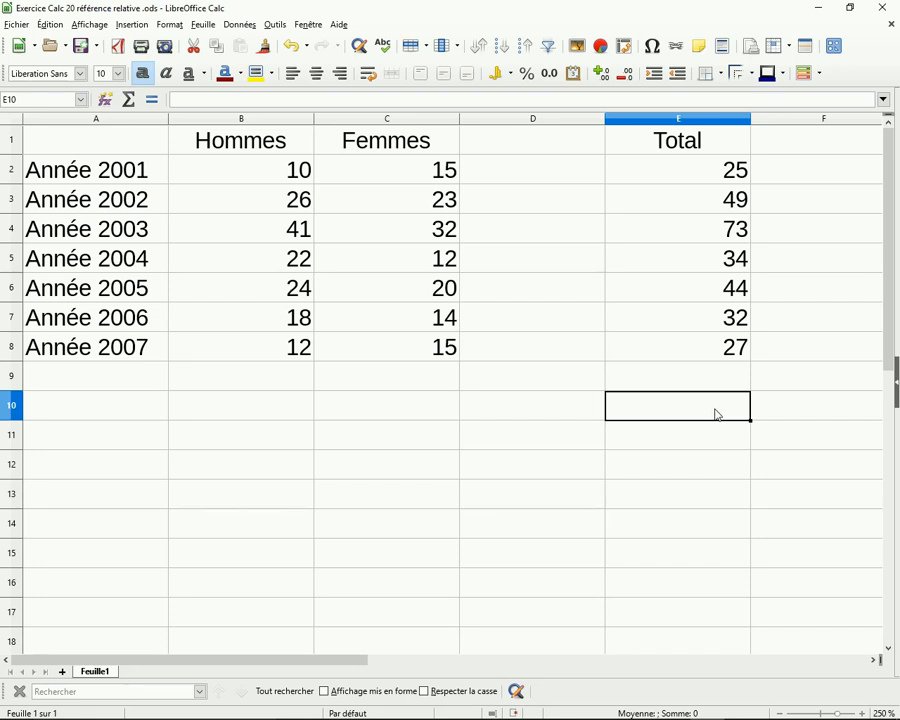
Step: Sum the Hommes column in B12 with =SOMME(B2:B8) and fill the formula across to C12 for Femmes
click(299, 468)
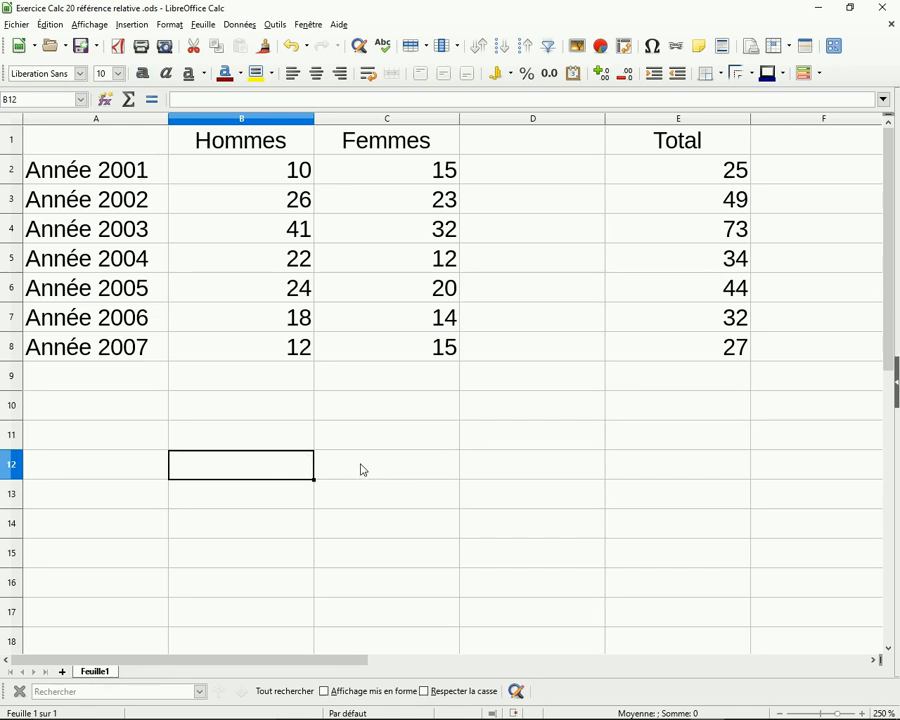
text(=S)
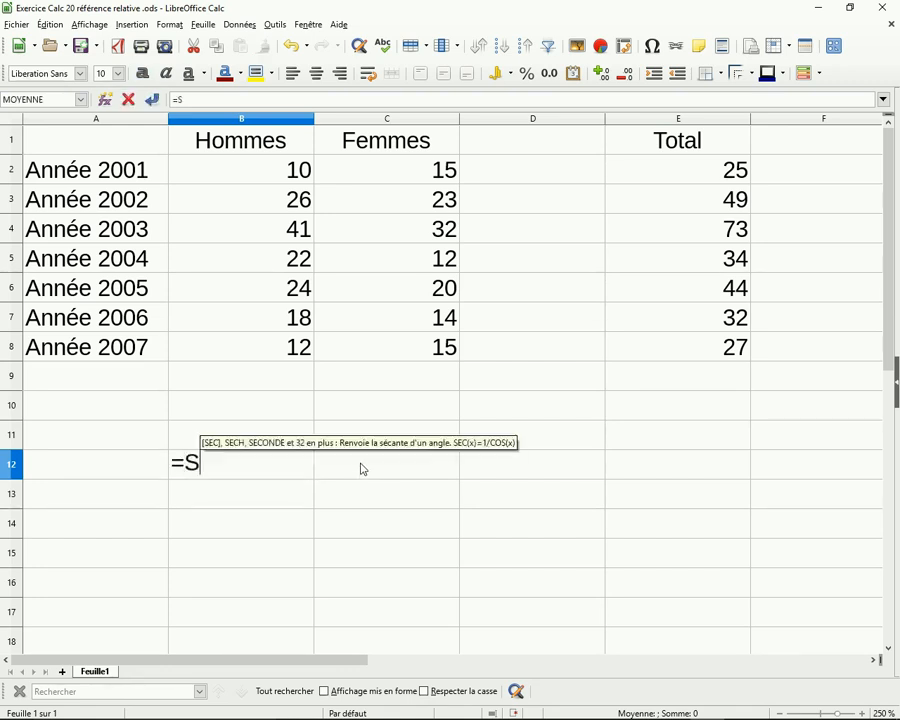
text(omme)
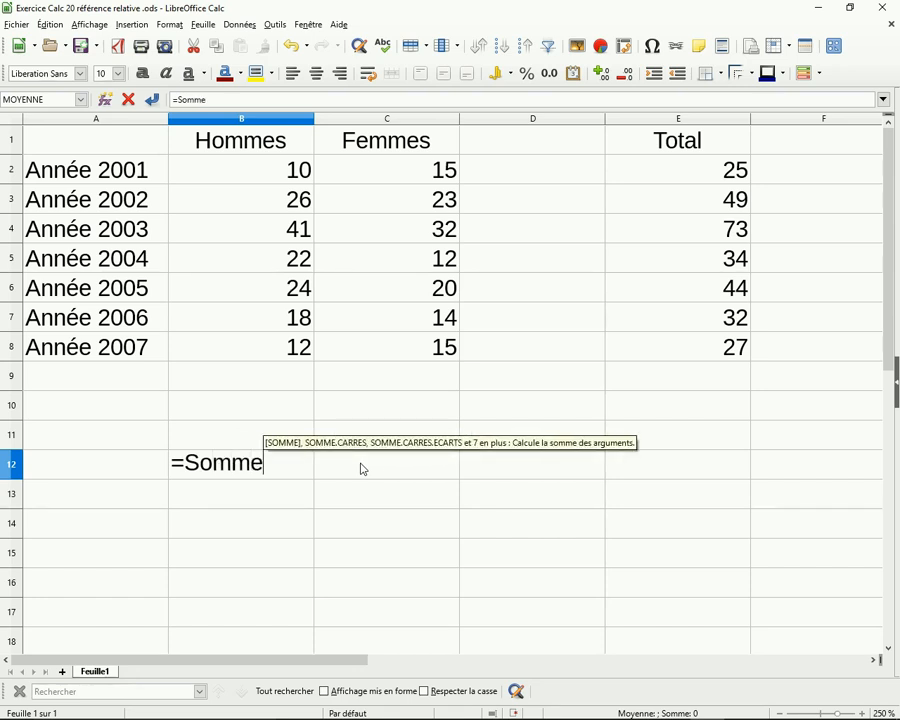
text(()
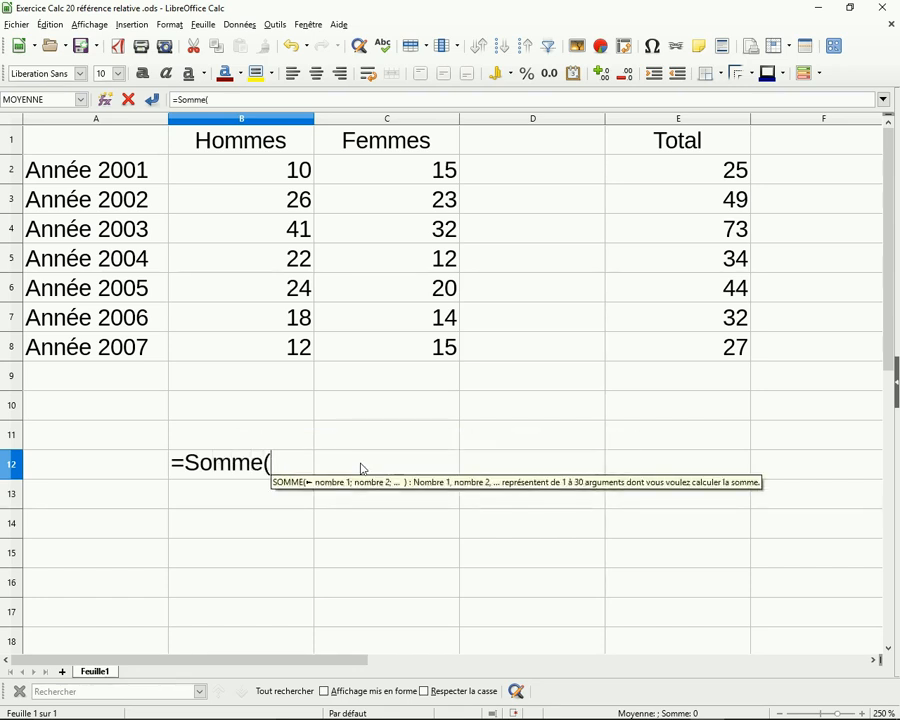
click(278, 185)
drag(280, 182, 263, 352)
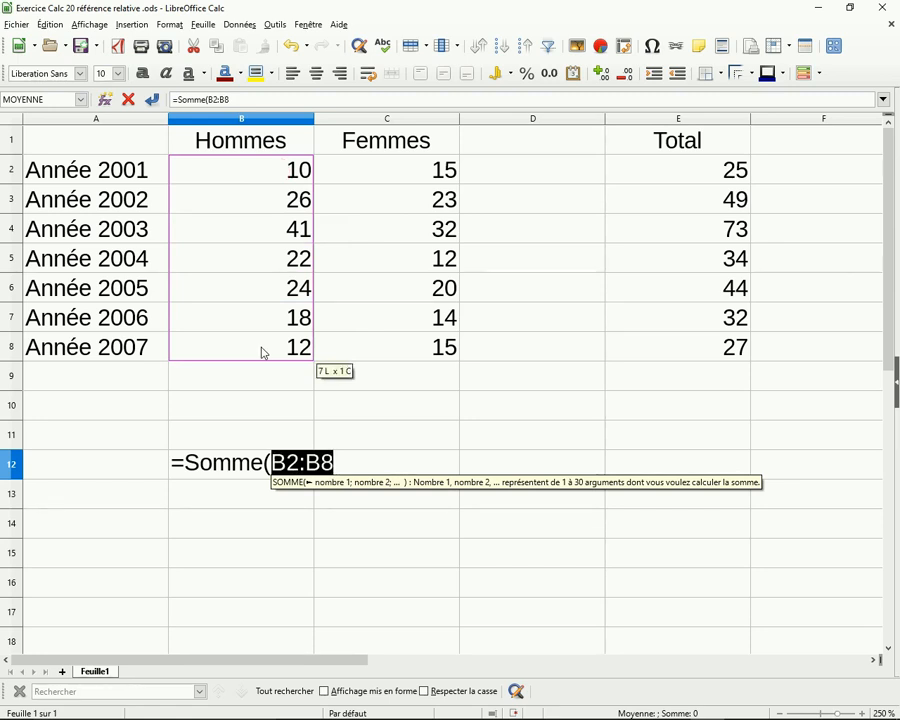
click(152, 99)
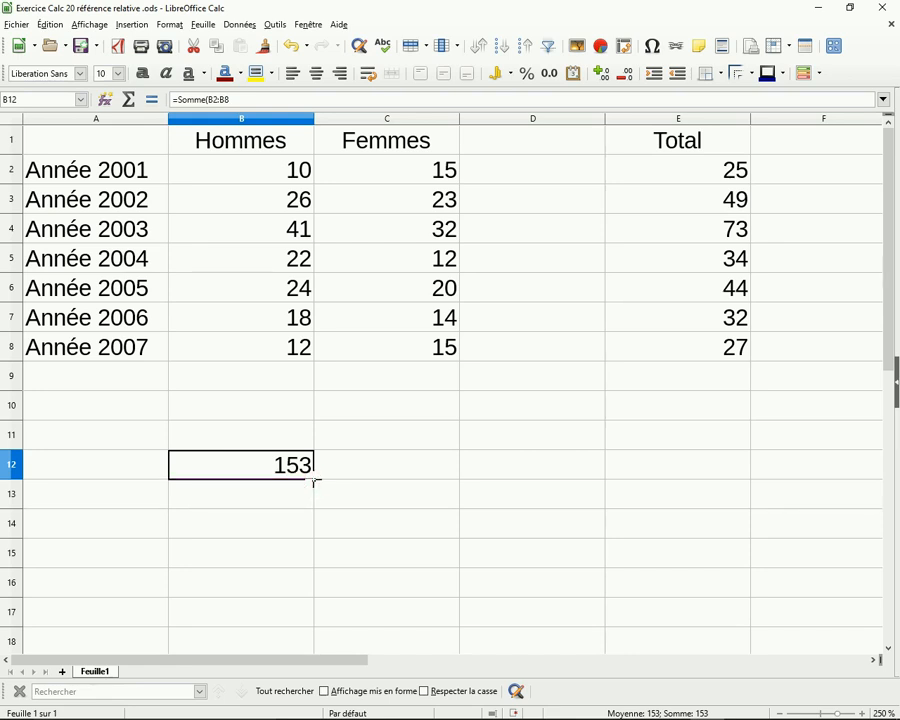
drag(314, 482, 402, 488)
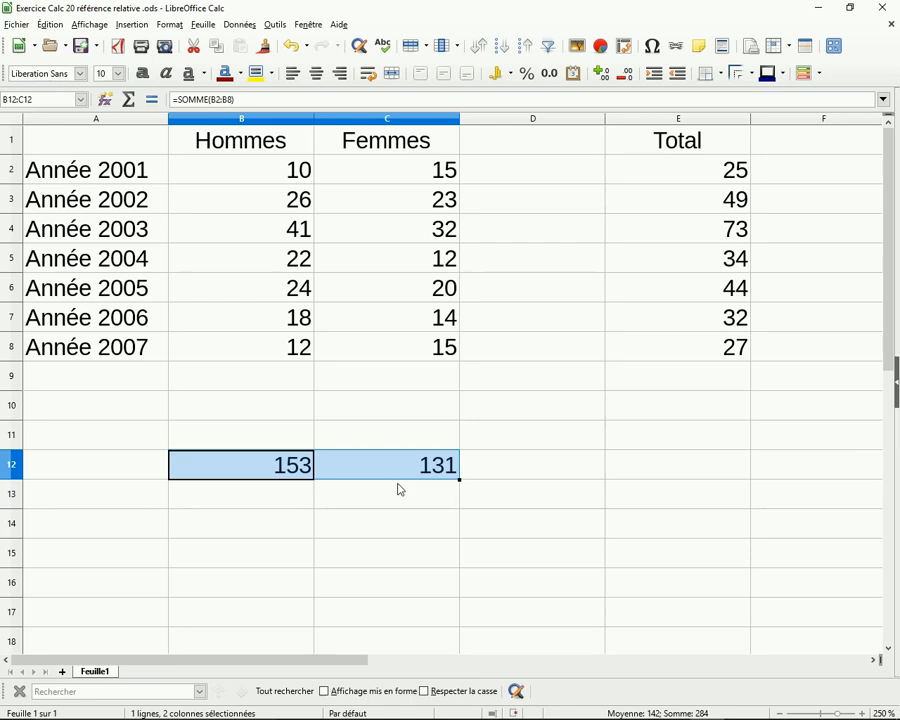
click(507, 475)
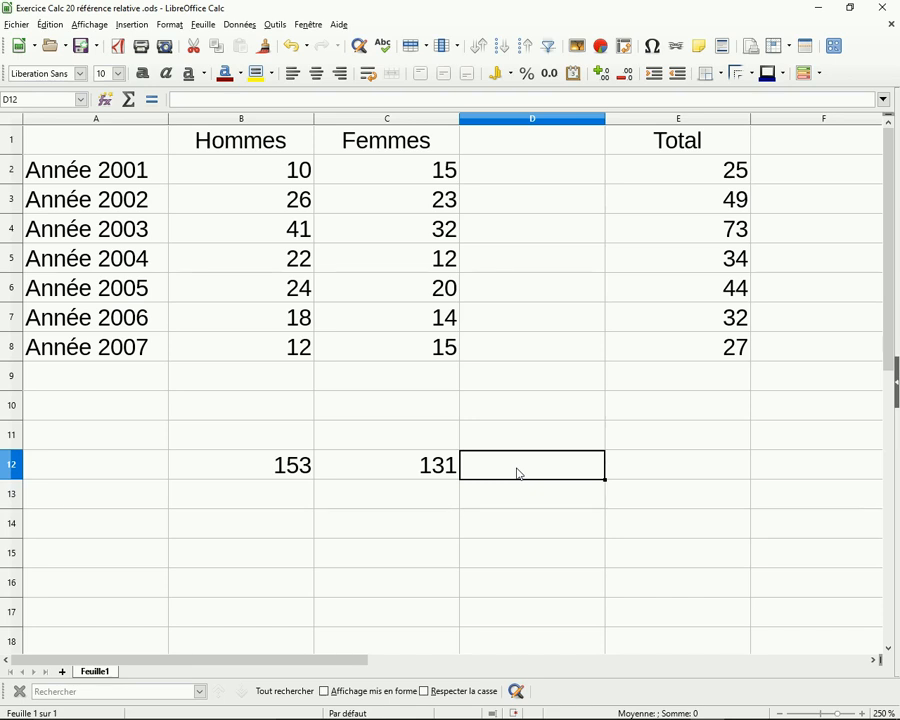
Step: Sum the yearly totals in cell E10 with the formula =SOMME(E2:E8)
click(735, 414)
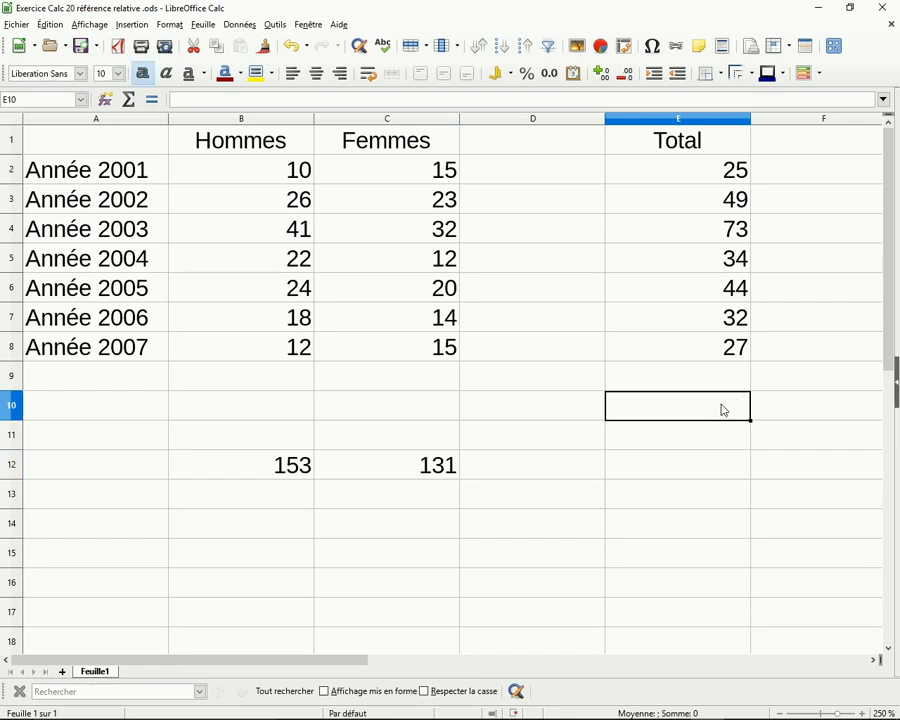
text(=)
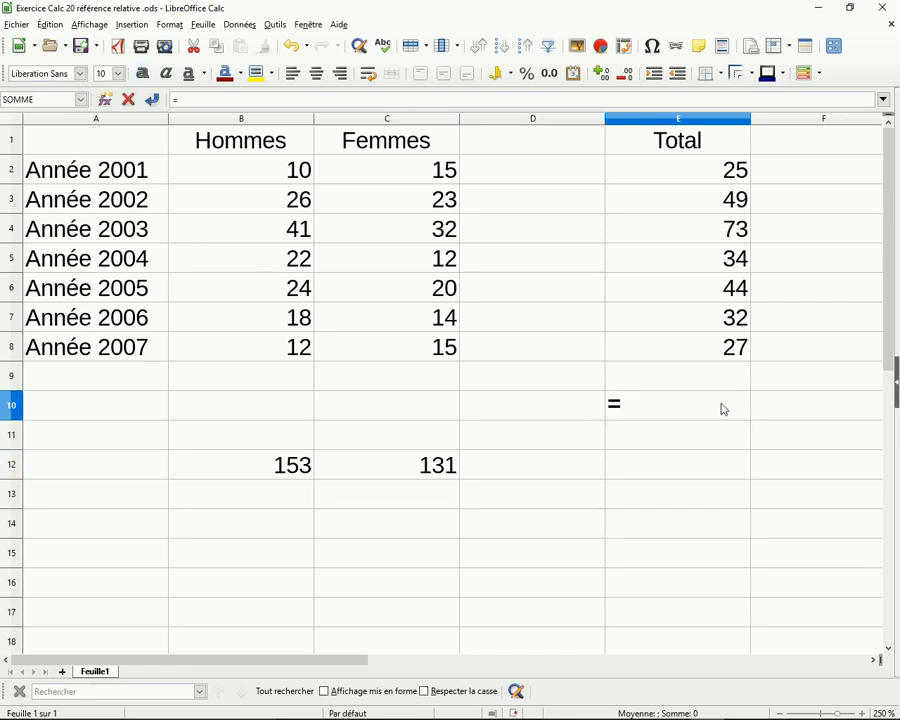
text(S)
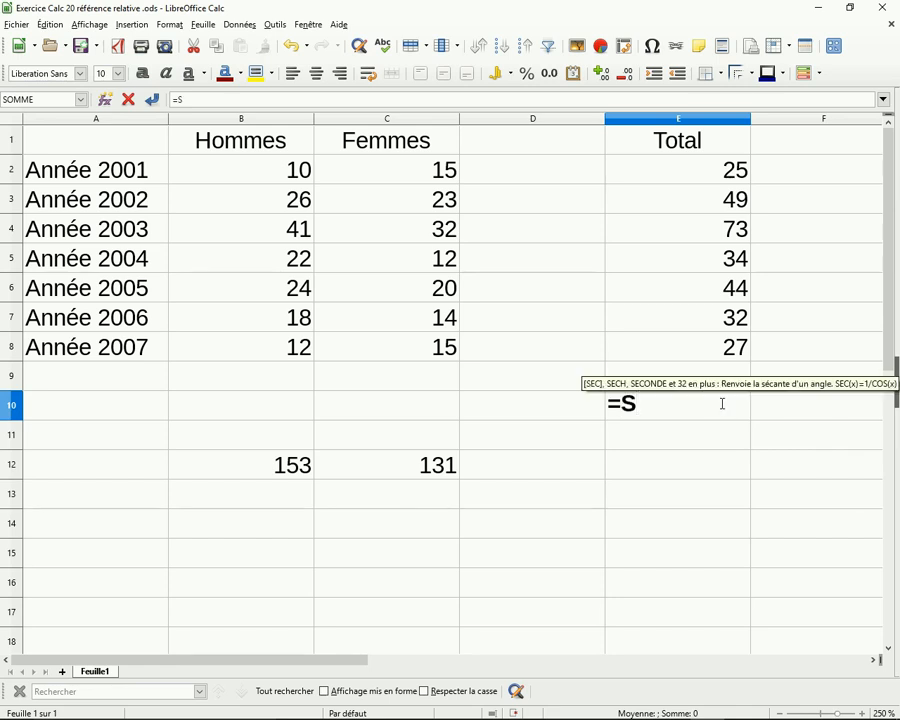
text(omme()
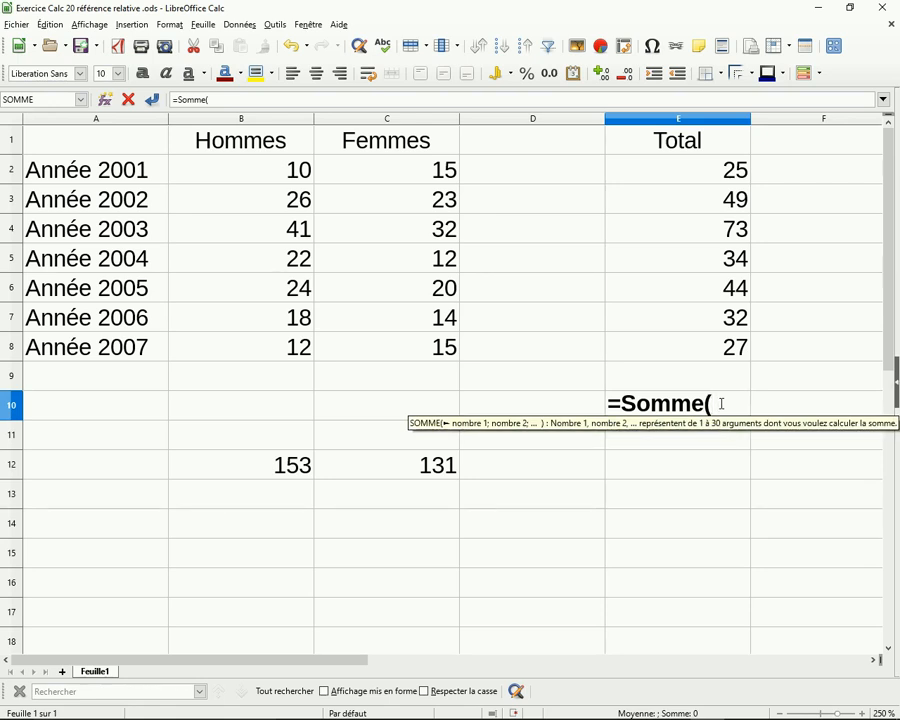
drag(725, 173, 718, 341)
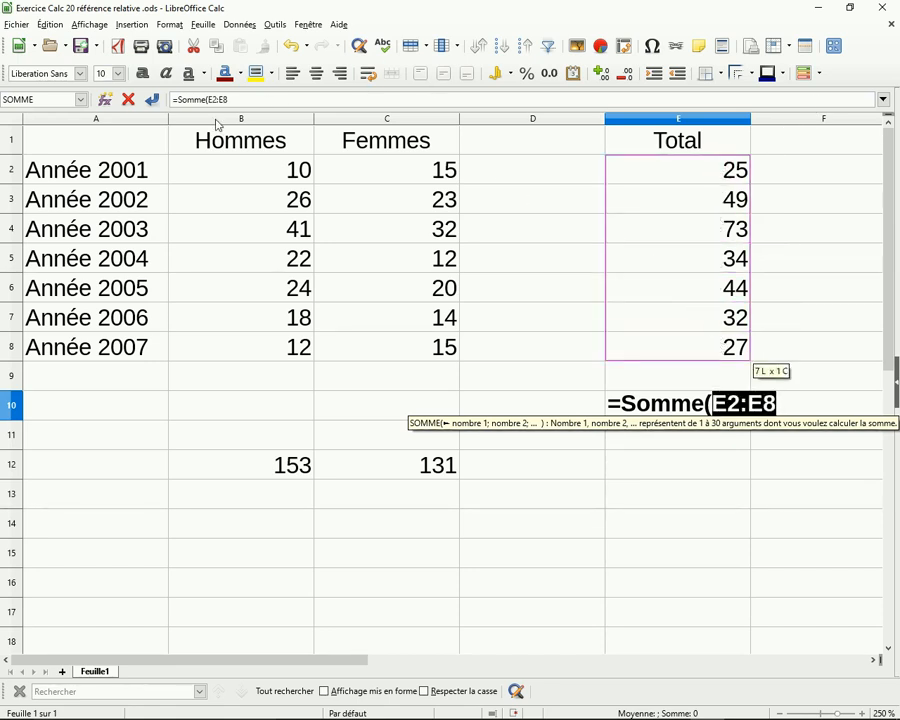
click(151, 99)
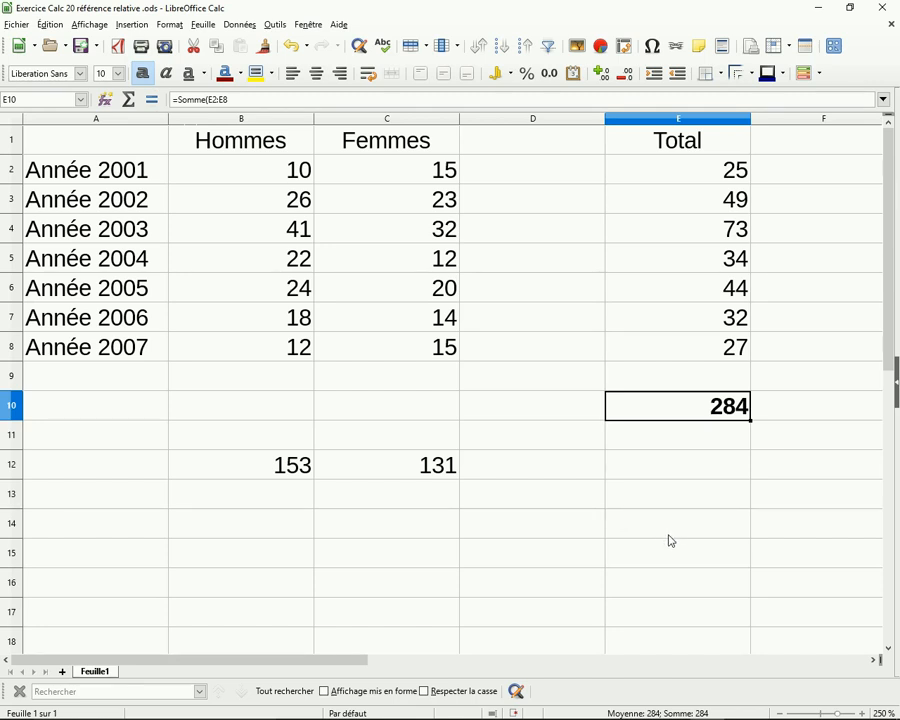
click(710, 470)
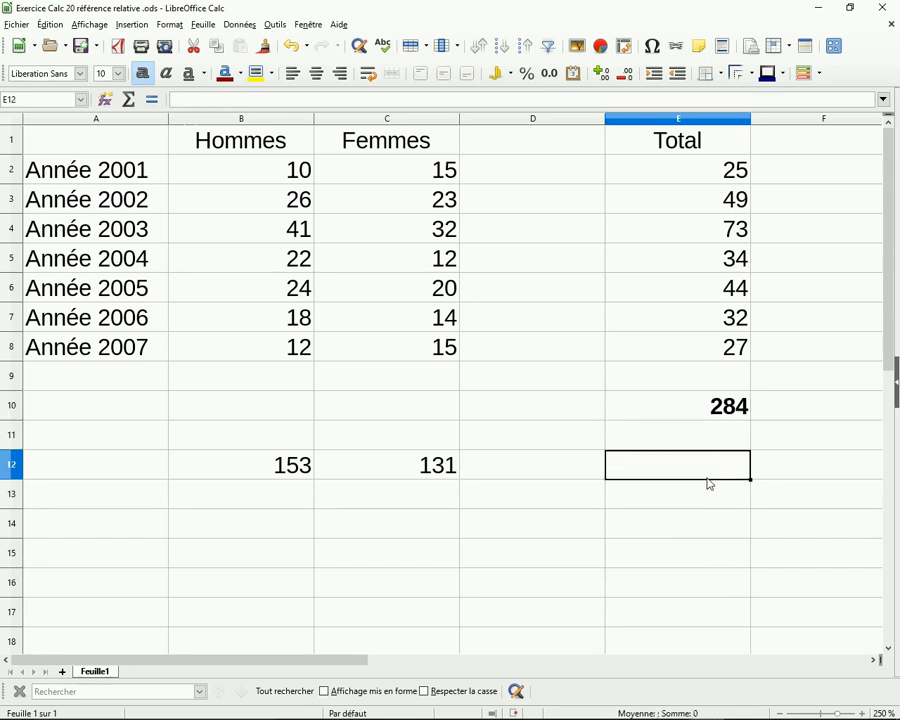
text(=)
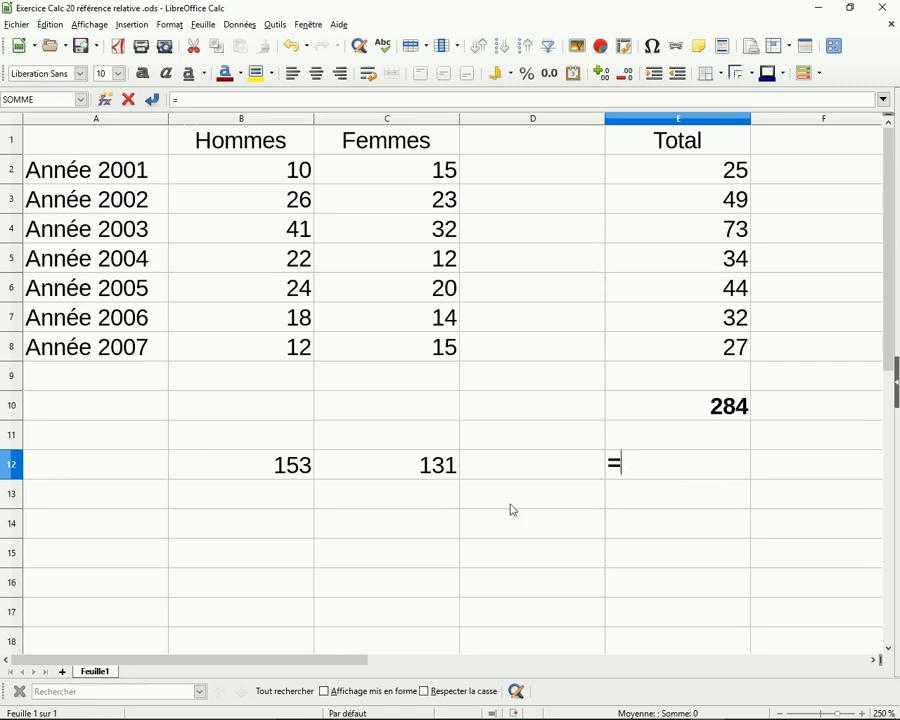
click(290, 470)
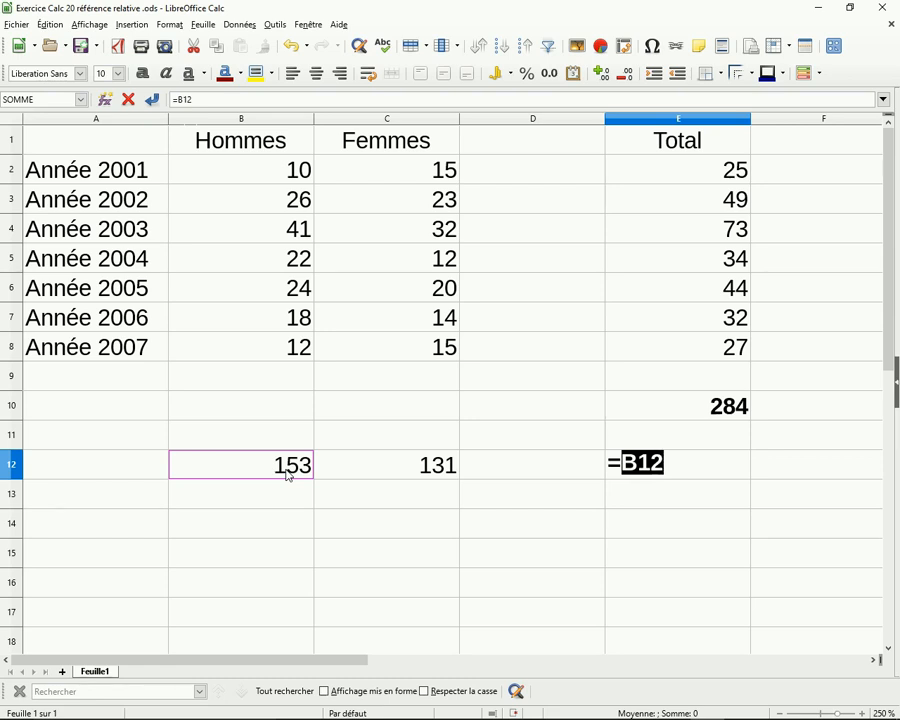
click(371, 467)
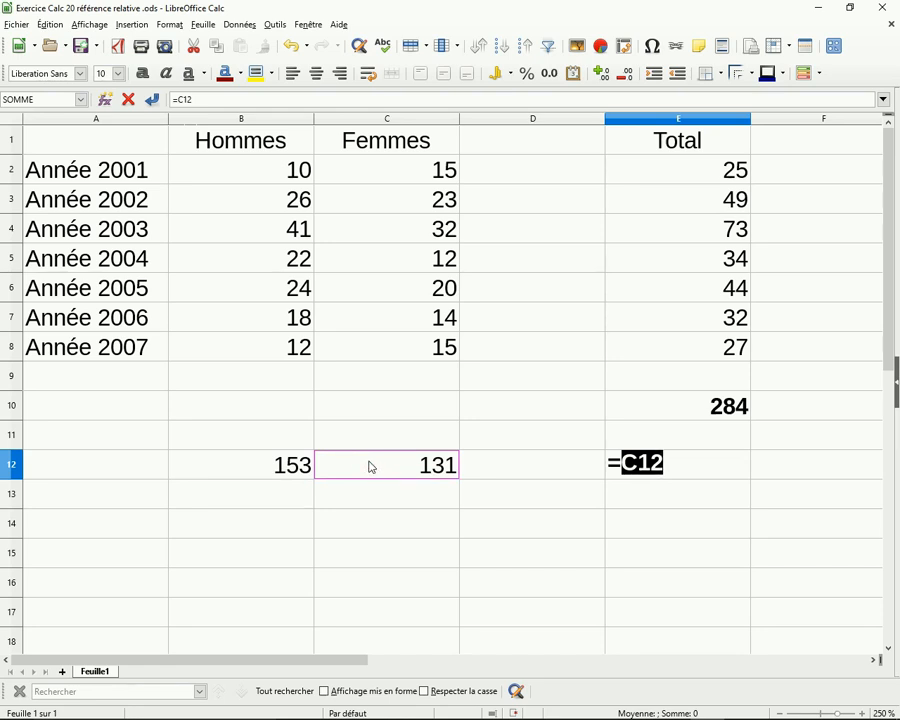
click(153, 100)
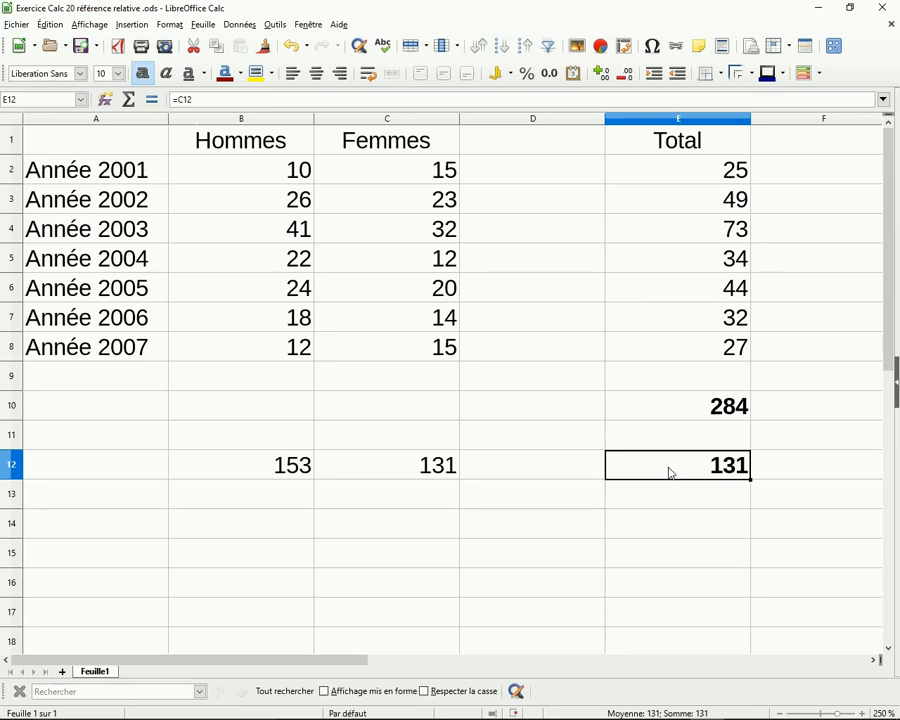
key(Delete)
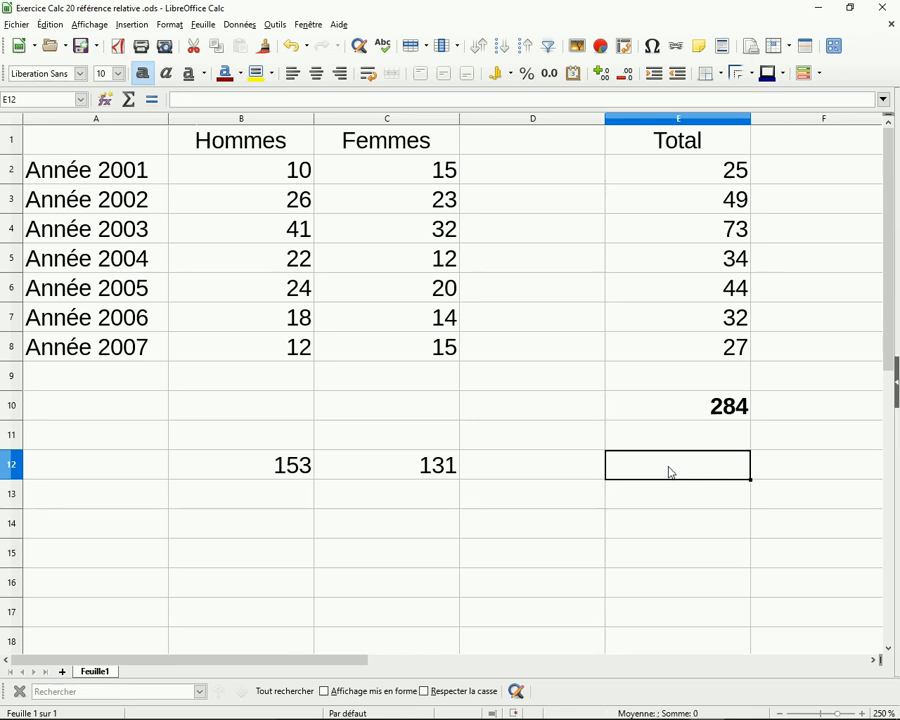
Step: Add the Hommes and Femmes column sums in cell E12 with the formula =B12+C12
text(=)
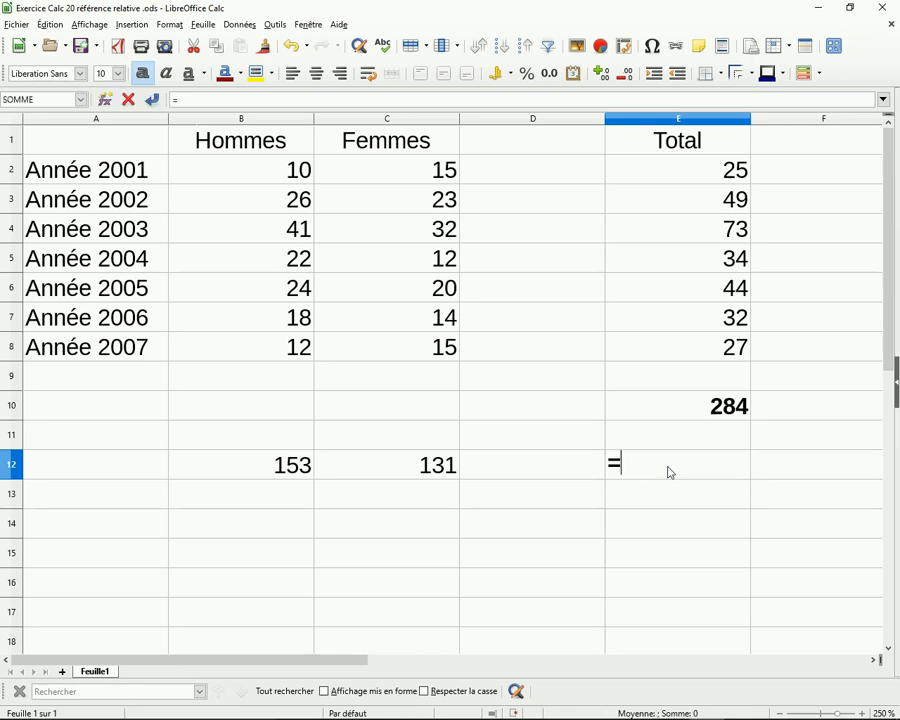
click(281, 467)
text(+)
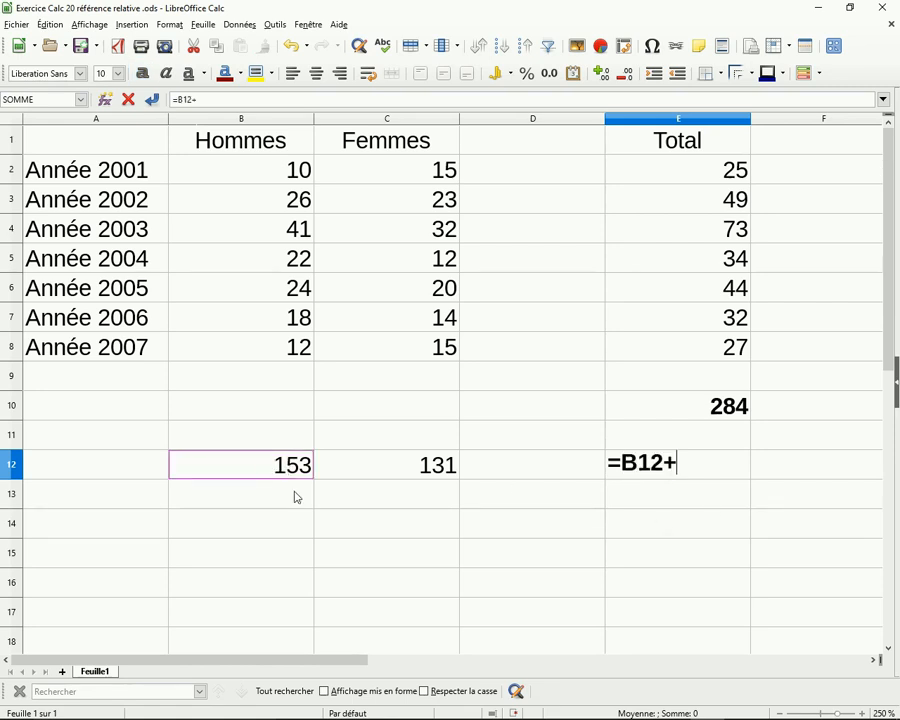
click(418, 470)
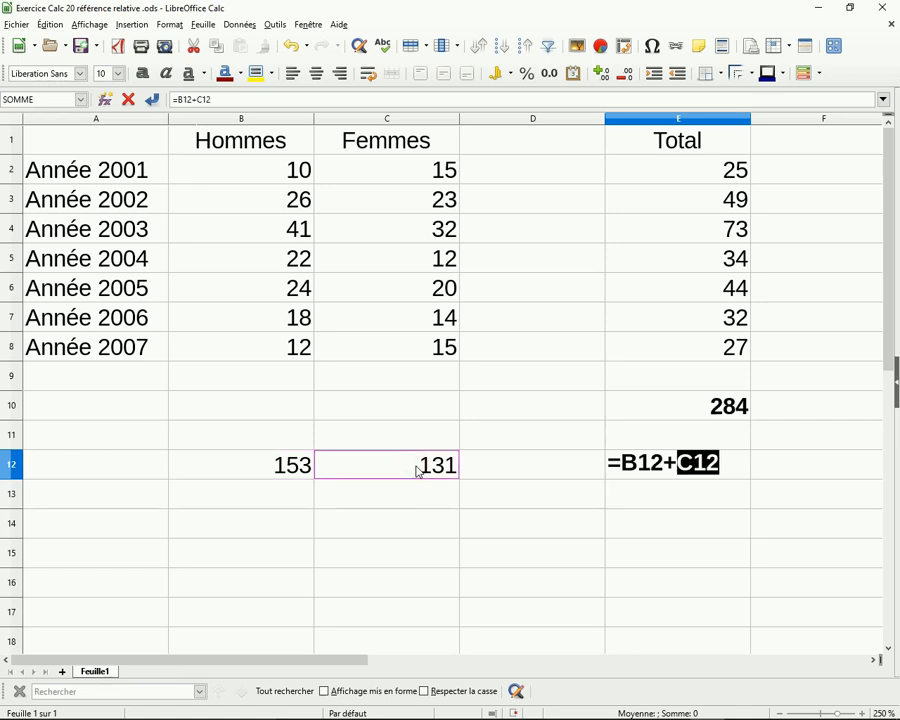
key(Return)
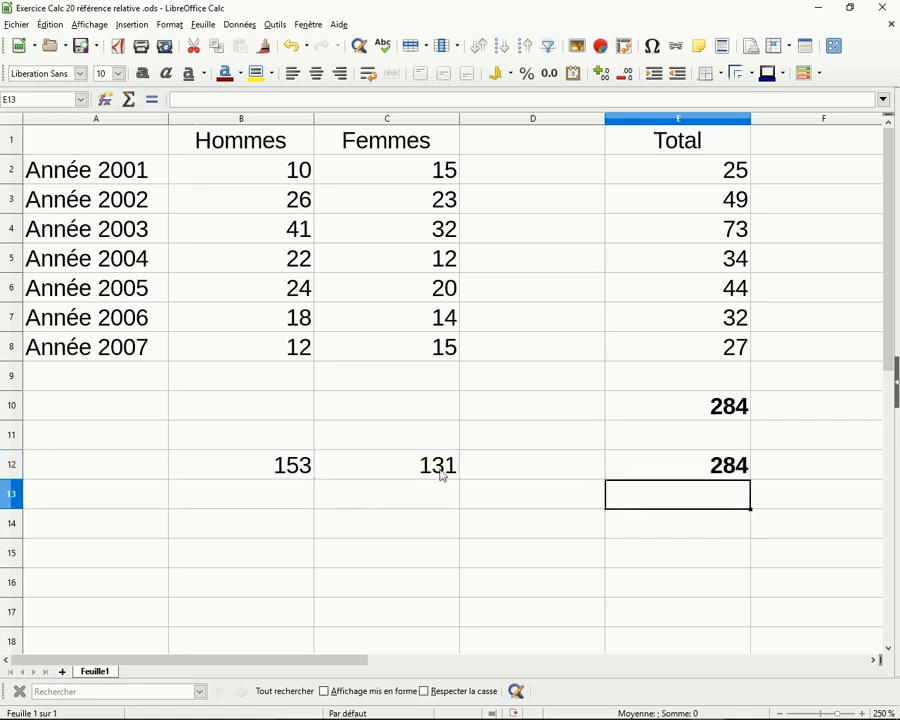